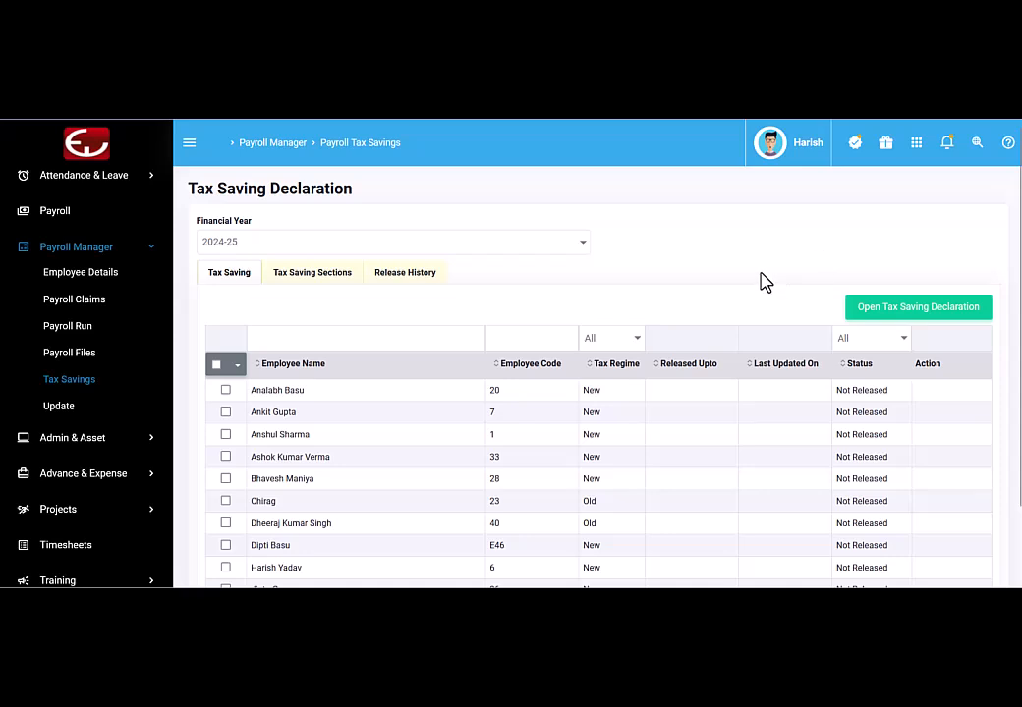
# Step: Keep Financial Year 2024-25 and bring up the Open Tax Saving Declaration dialog
pyautogui.click(242, 248)
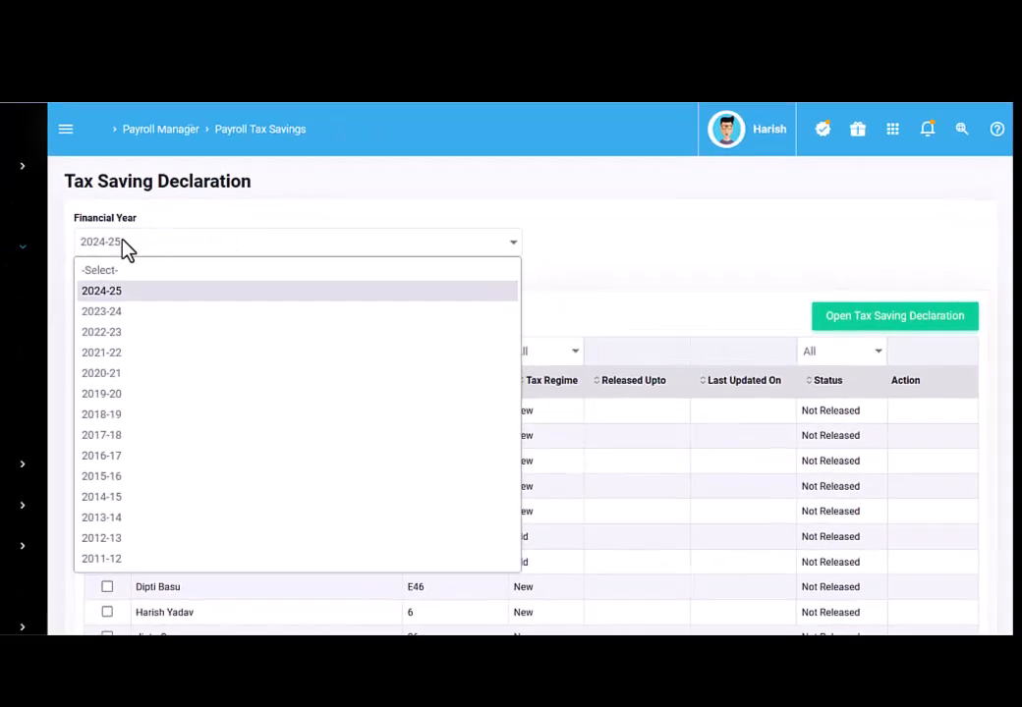
pyautogui.click(242, 245)
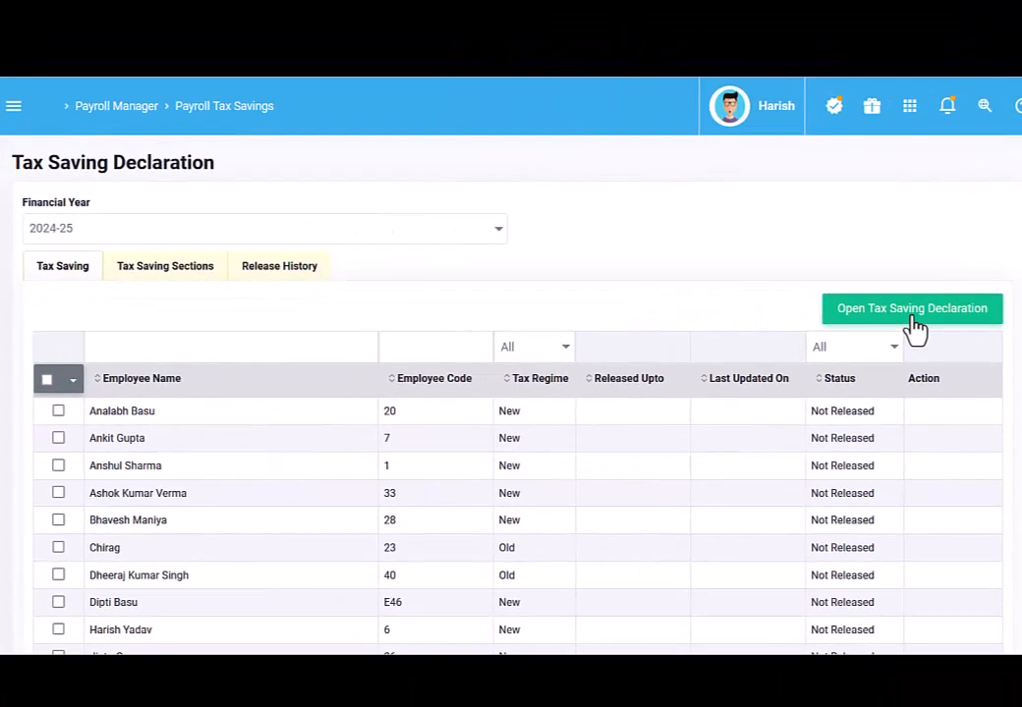
pyautogui.click(755, 379)
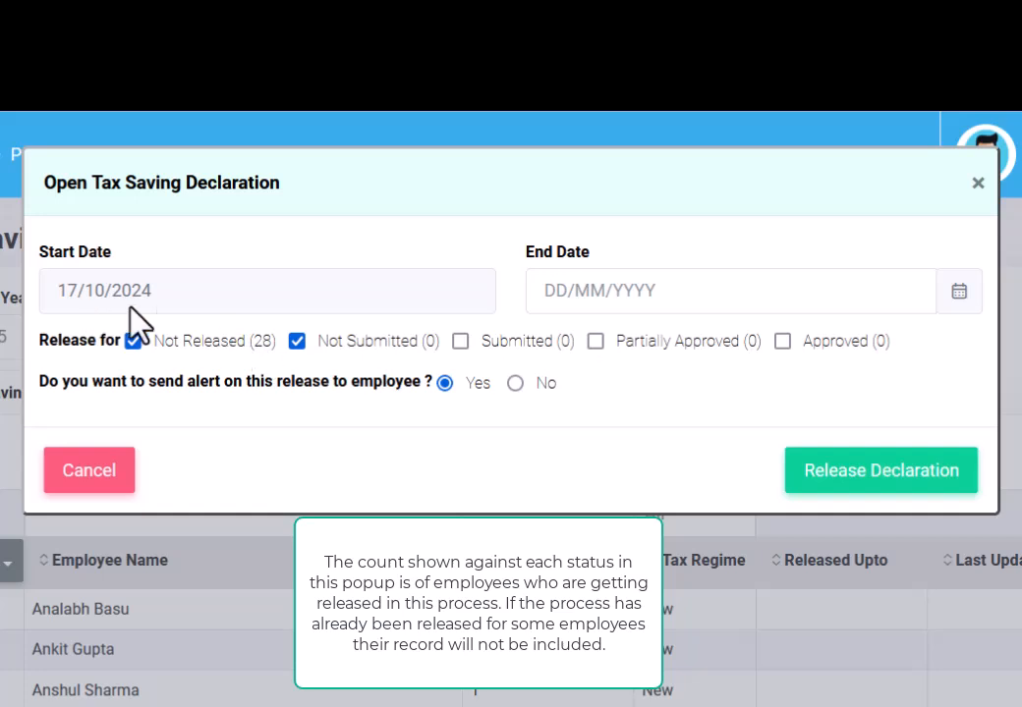
# Step: Set the declaration end date to 23/10/2024 and release it to employees
pyautogui.click(593, 295)
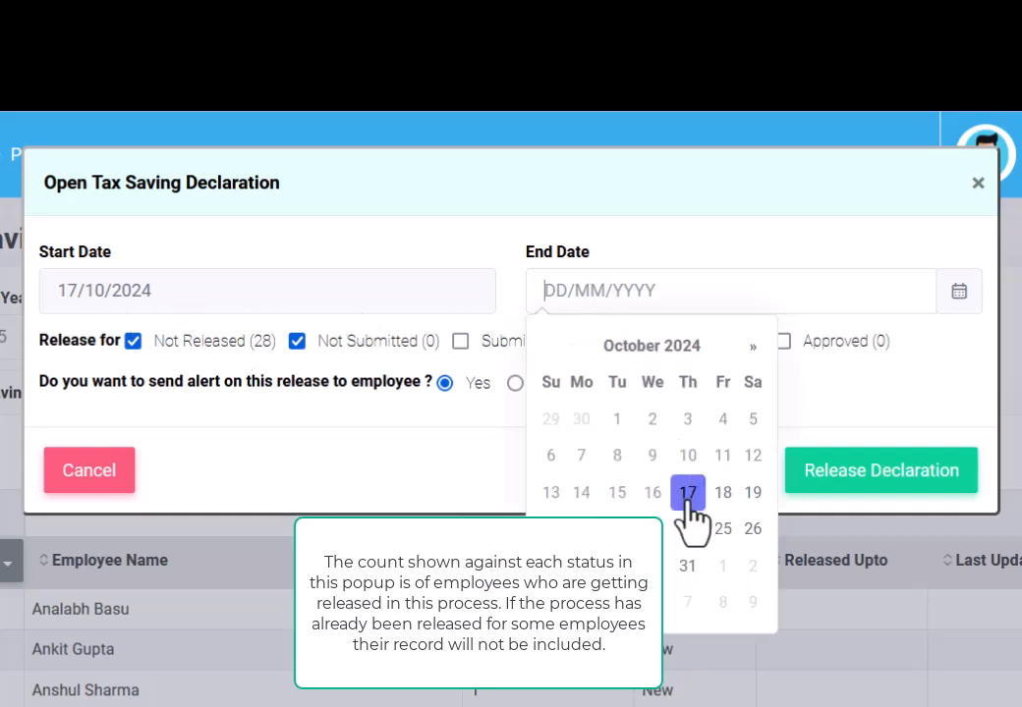
pyautogui.click(655, 532)
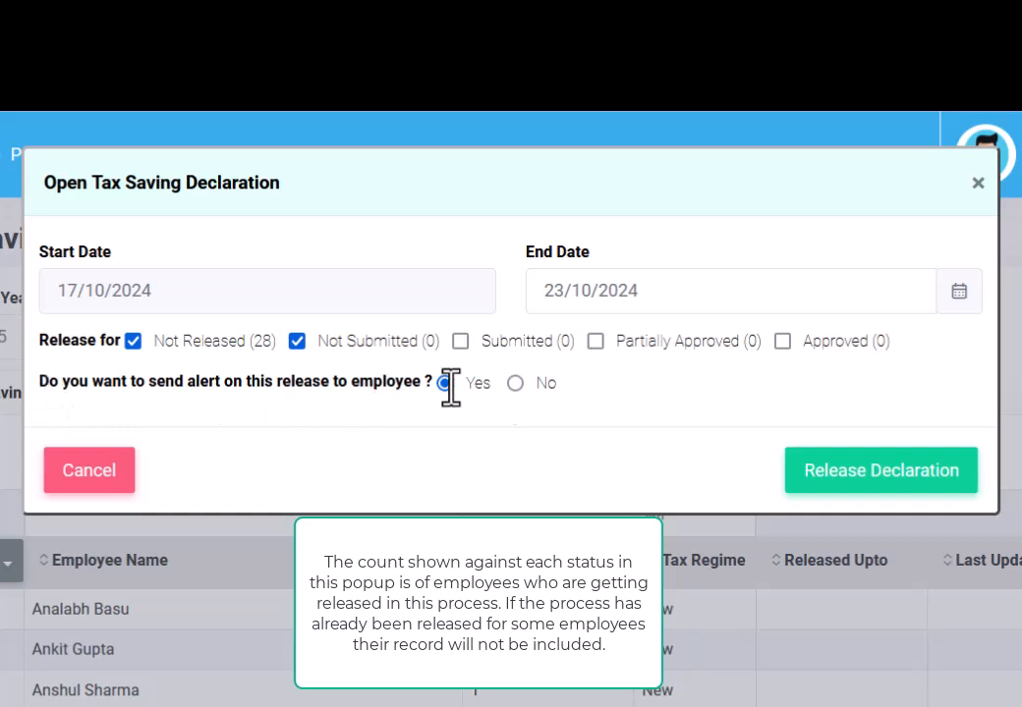
pyautogui.click(723, 293)
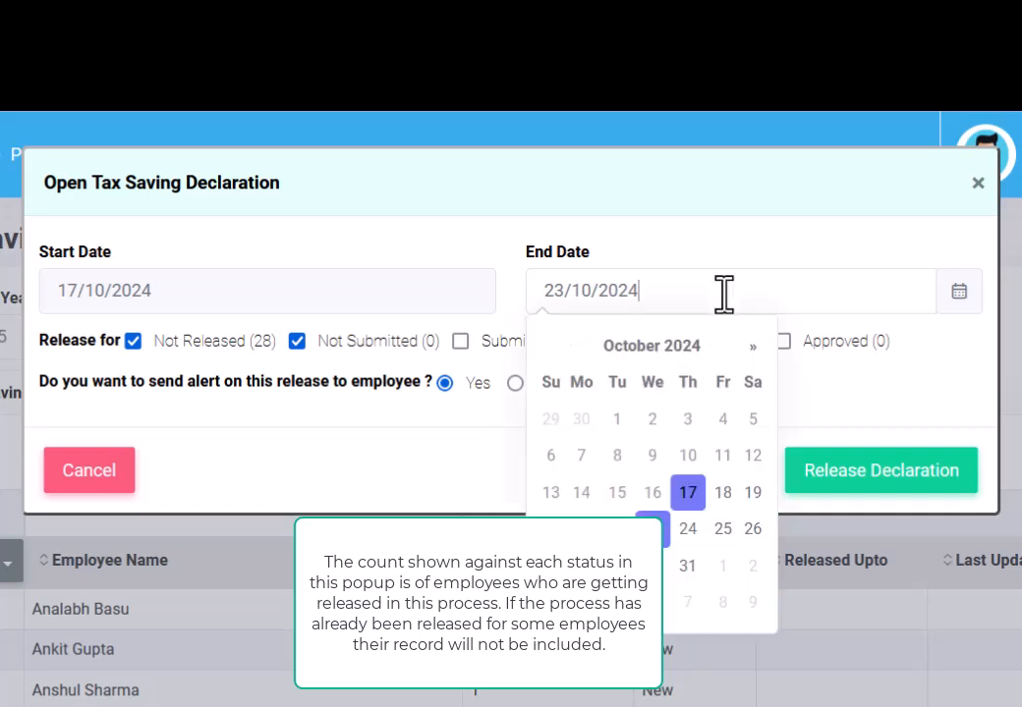
pyautogui.click(789, 254)
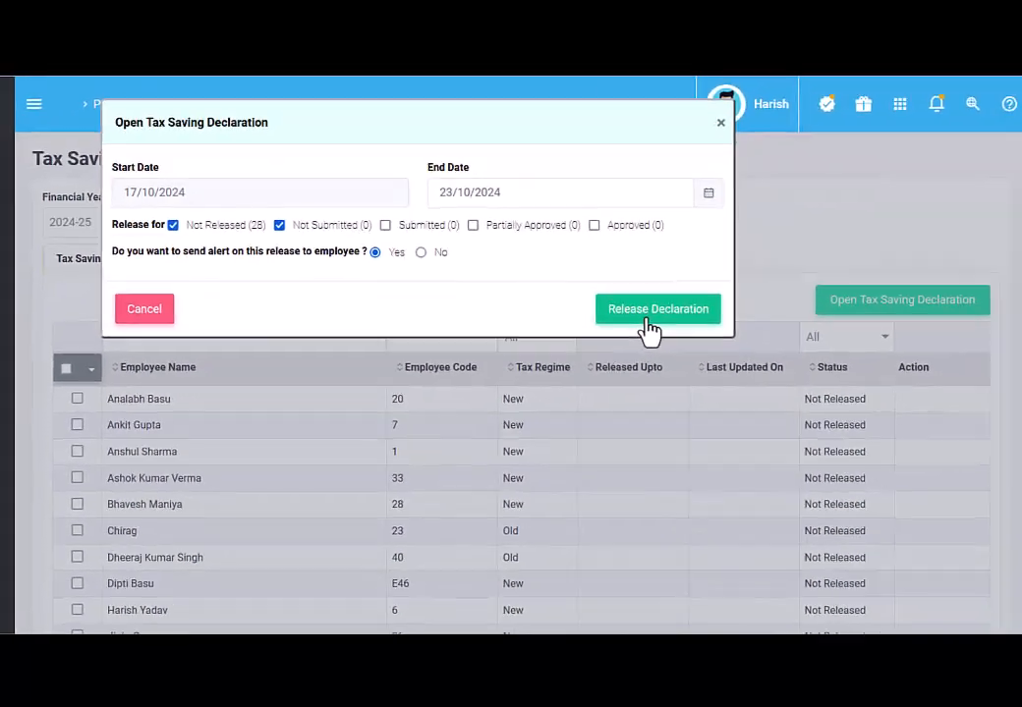
pyautogui.click(654, 309)
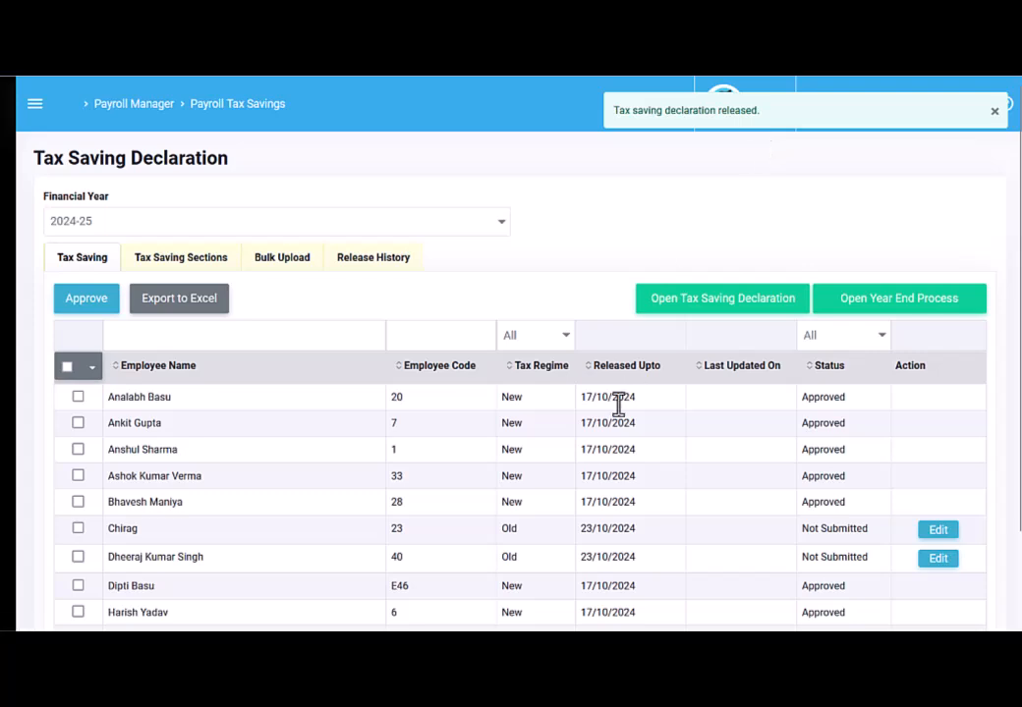
pyautogui.scroll(-2, 618, 404)
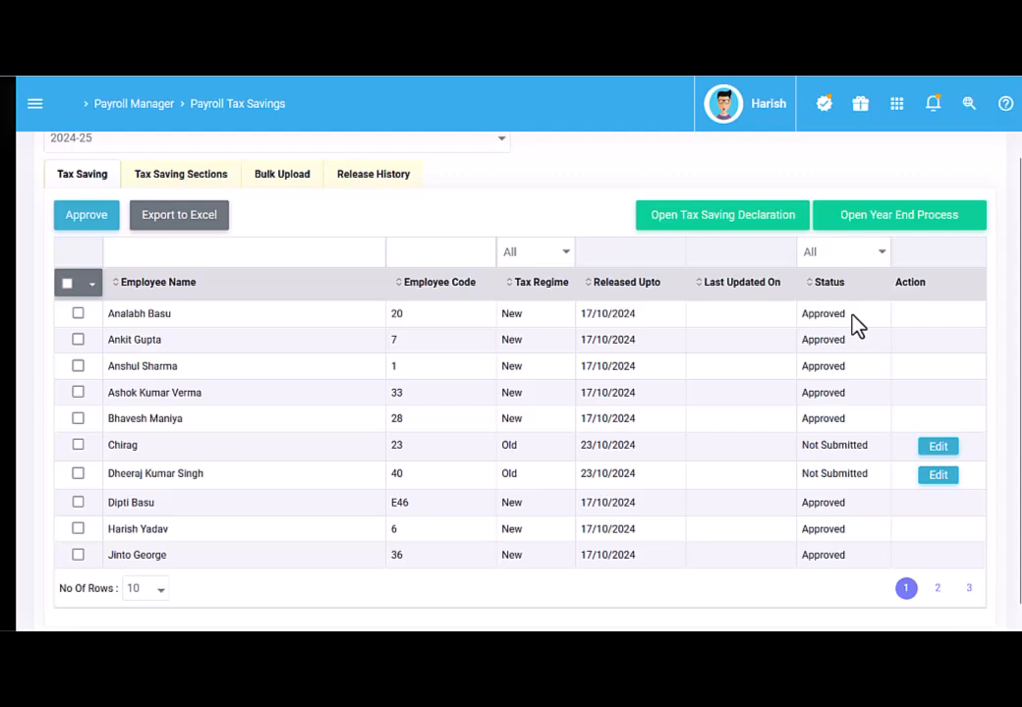
pyautogui.click(547, 256)
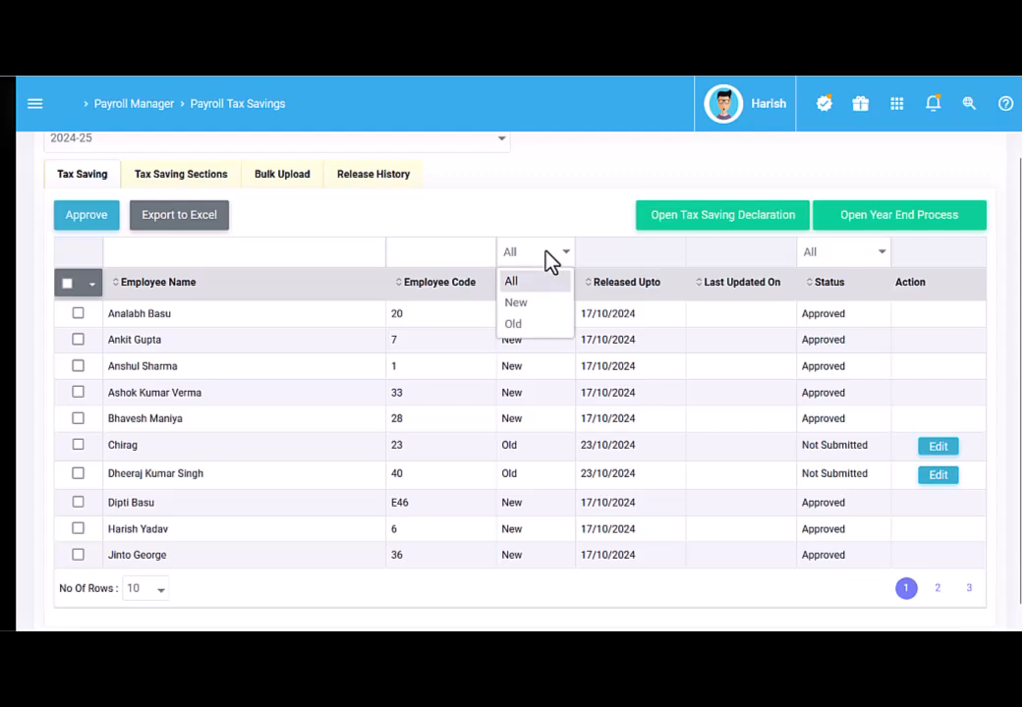
pyautogui.click(521, 324)
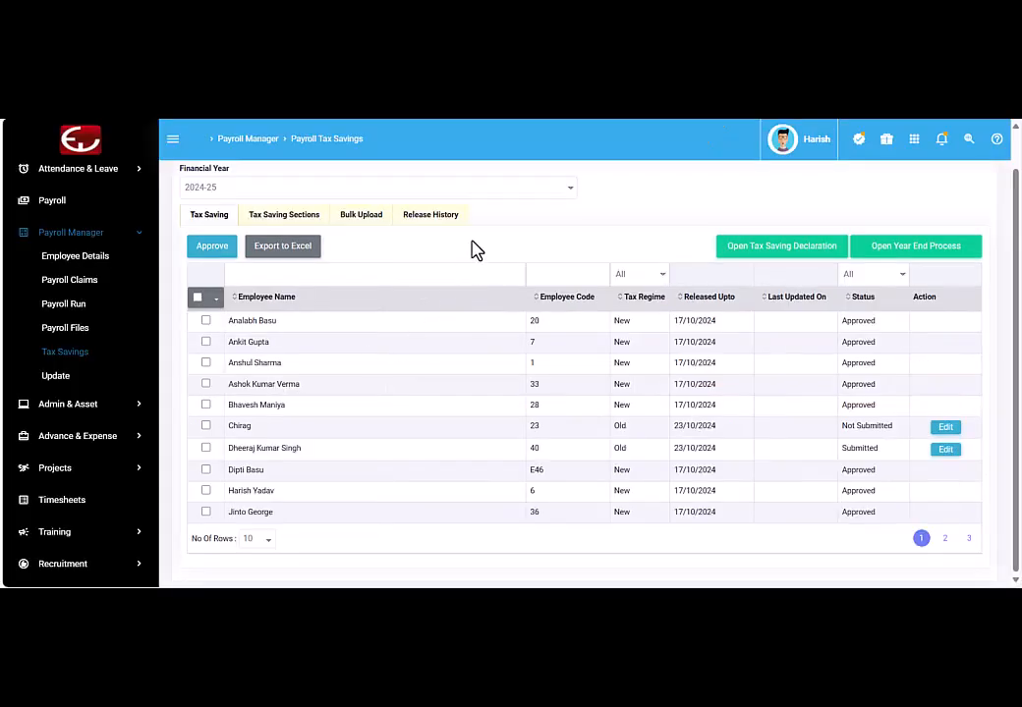
# Step: Check the Release History counts for the 17/10–23/10/2024 declaration and send a reminder alert
pyautogui.click(432, 217)
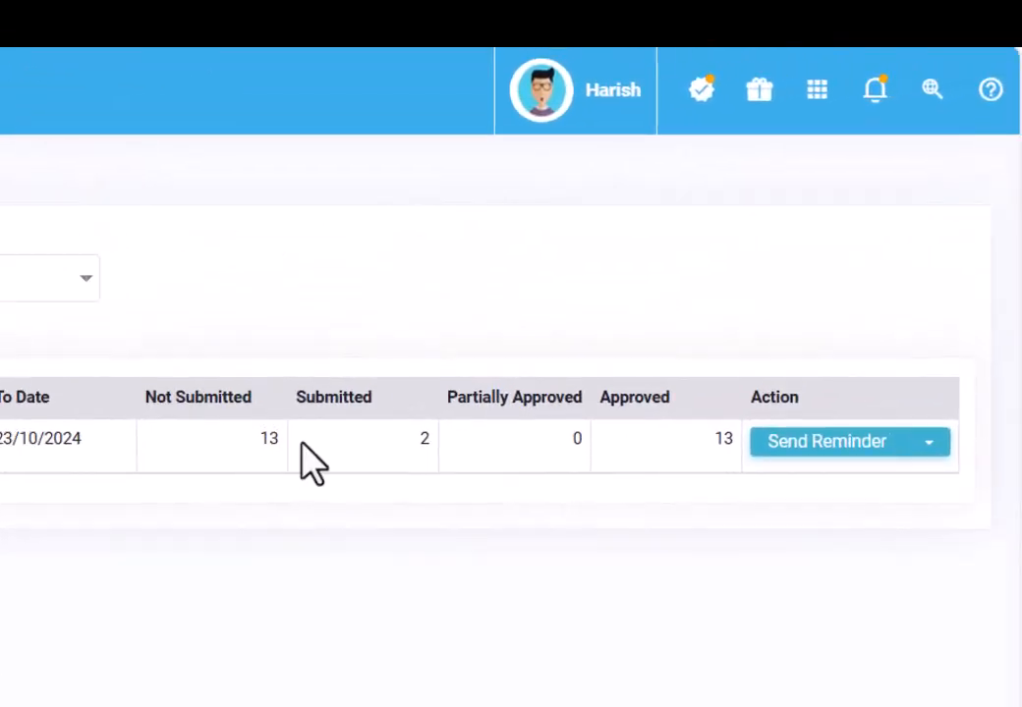
pyautogui.doubleClick(422, 440)
pyautogui.click(660, 453)
pyautogui.click(843, 455)
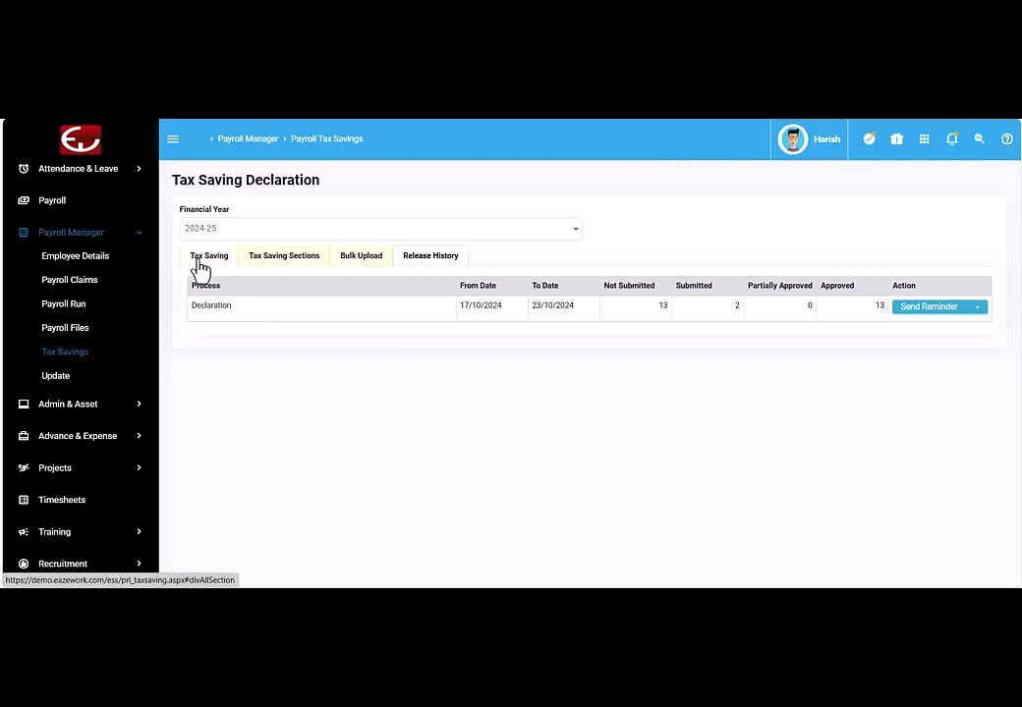
# Step: Filter the employee declaration list to Submitted status only
pyautogui.click(198, 264)
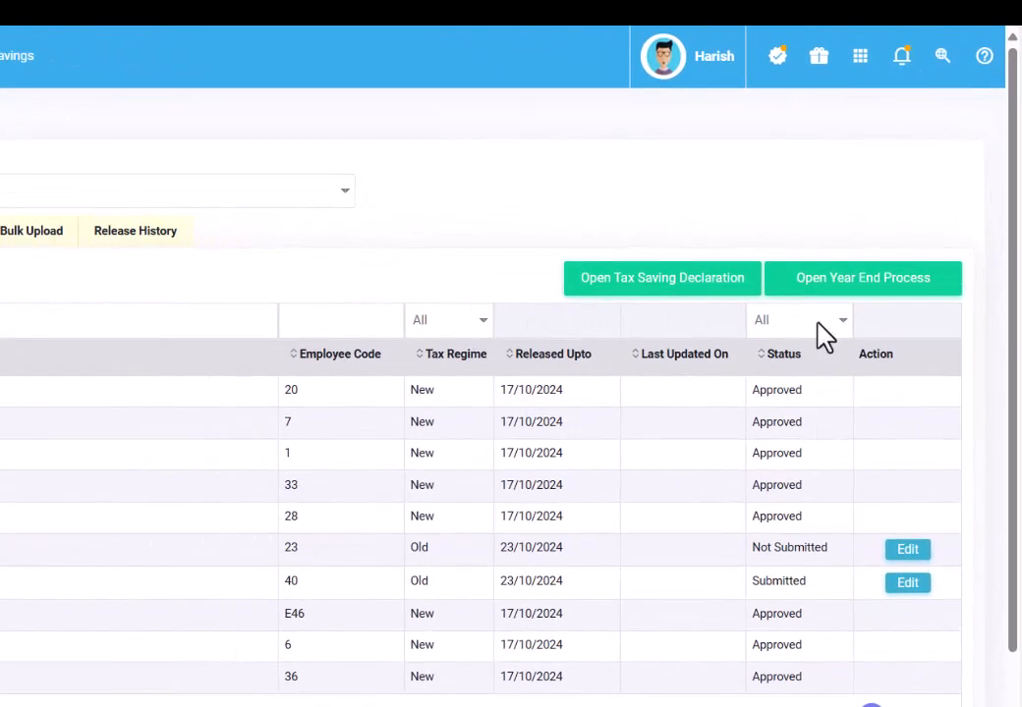
pyautogui.click(817, 322)
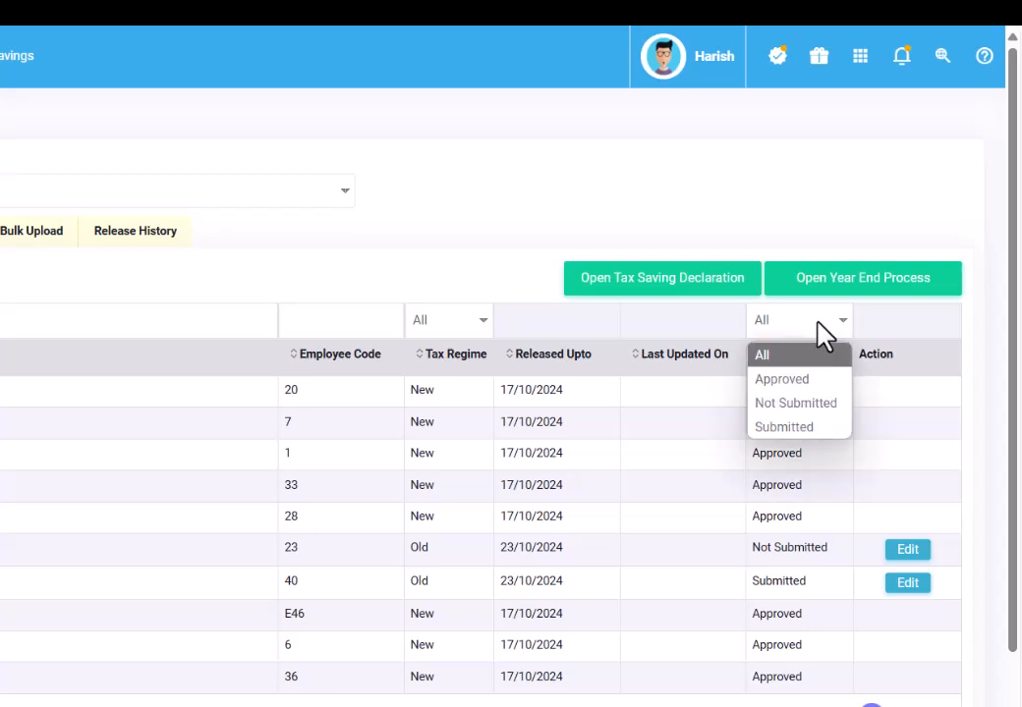
pyautogui.click(811, 431)
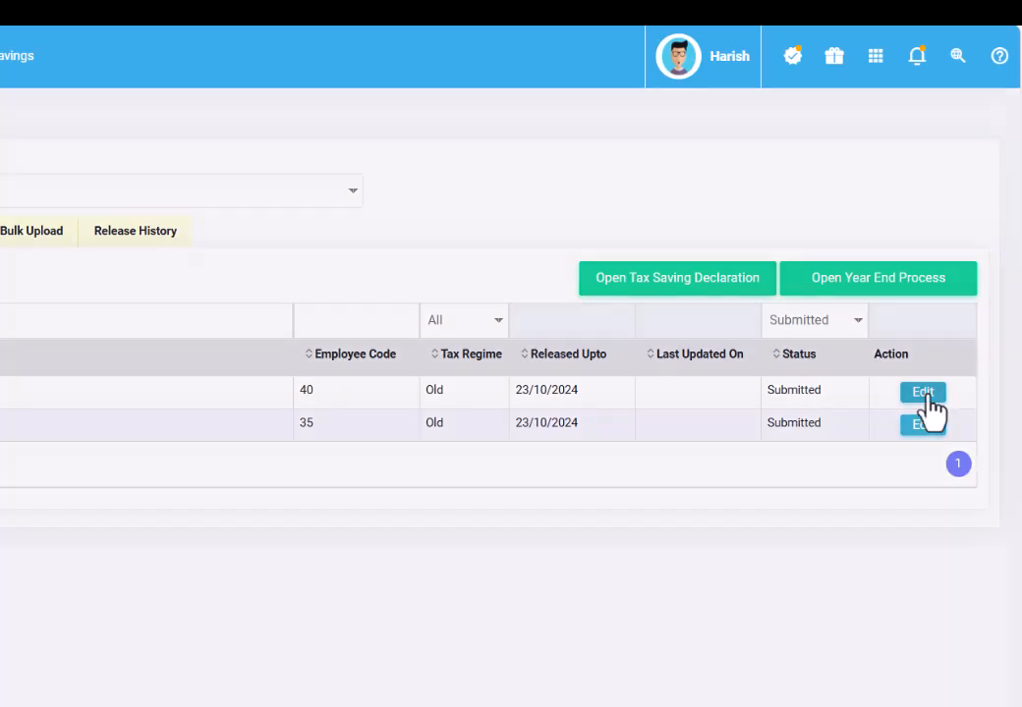
# Step: Approve the first submitted employee's declaration and select the remaining listed row
pyautogui.click(924, 396)
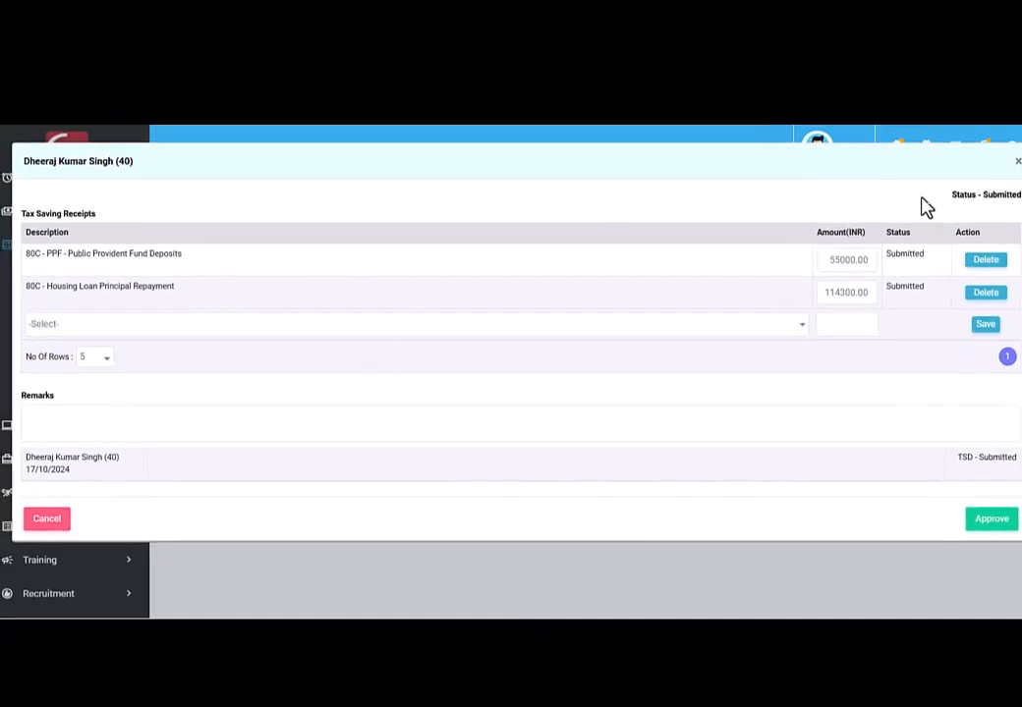
pyautogui.click(992, 529)
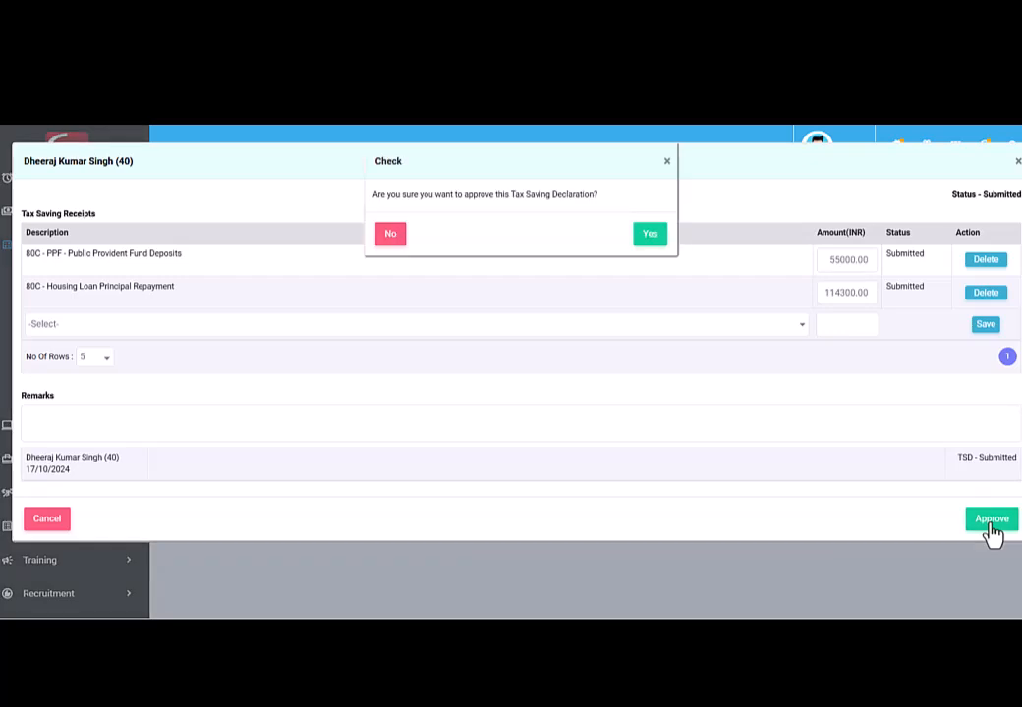
pyautogui.click(649, 239)
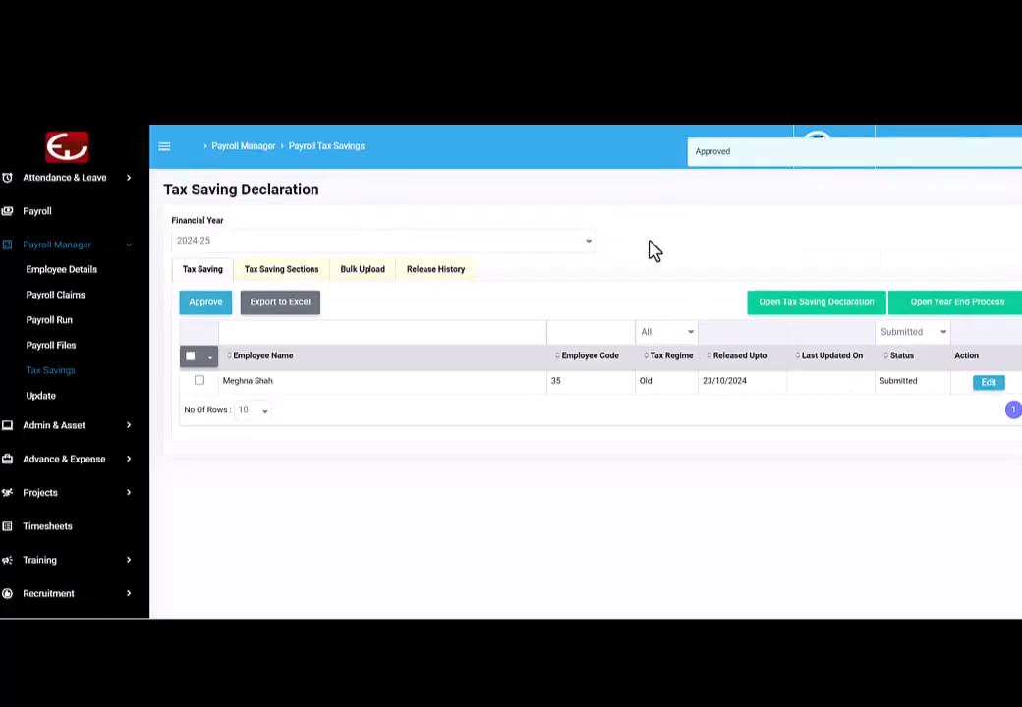
pyautogui.click(190, 357)
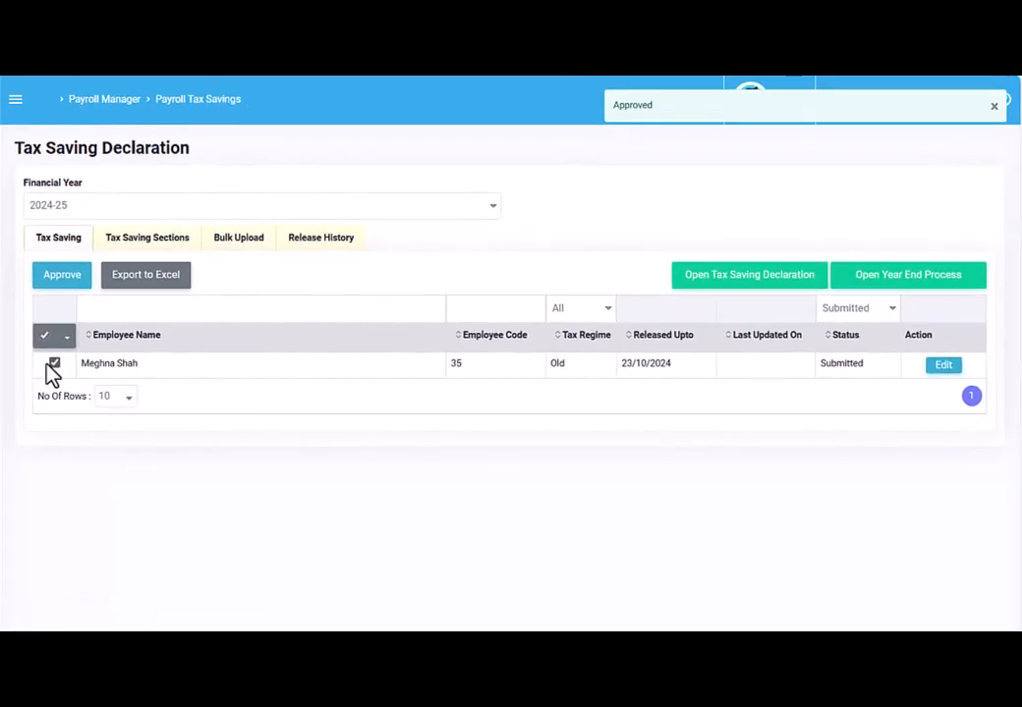
# Step: Approve the selected remaining declaration from the toolbar above the table
pyautogui.click(59, 282)
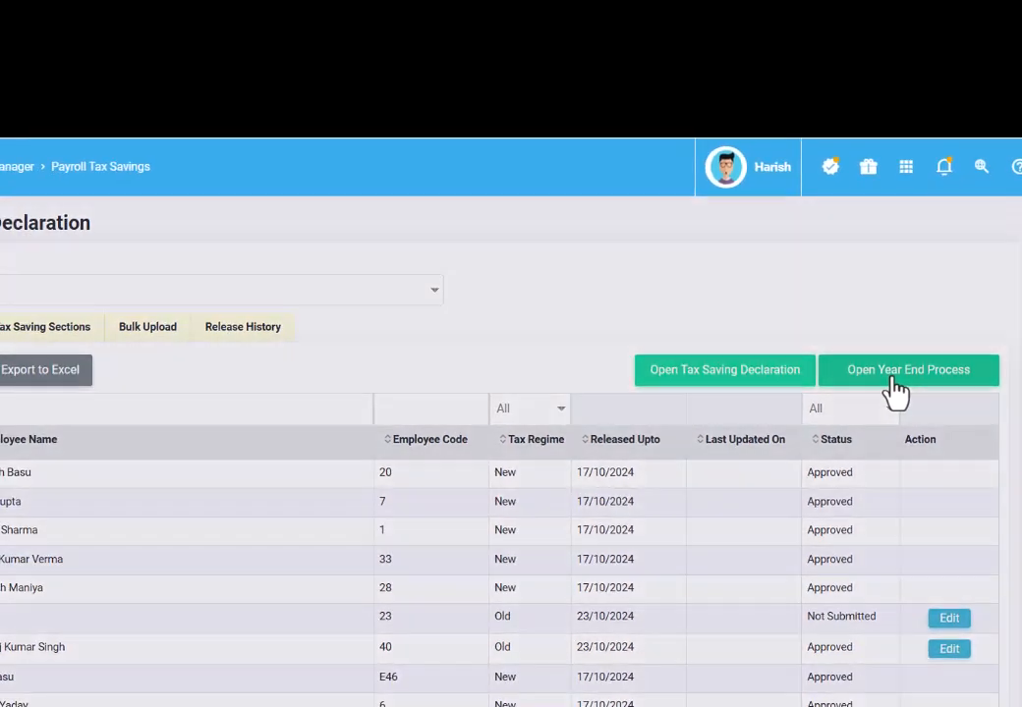
# Step: Release the year-end submission with end date 24/10/2024 to Not Released and Not Submitted employees
pyautogui.click(879, 421)
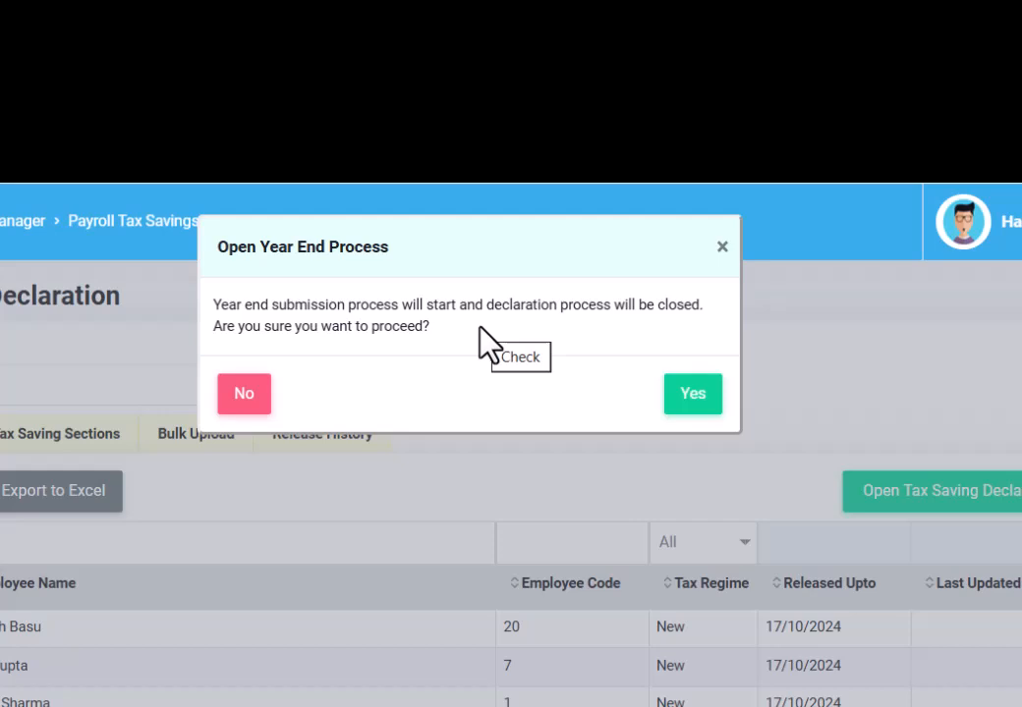
pyautogui.click(699, 403)
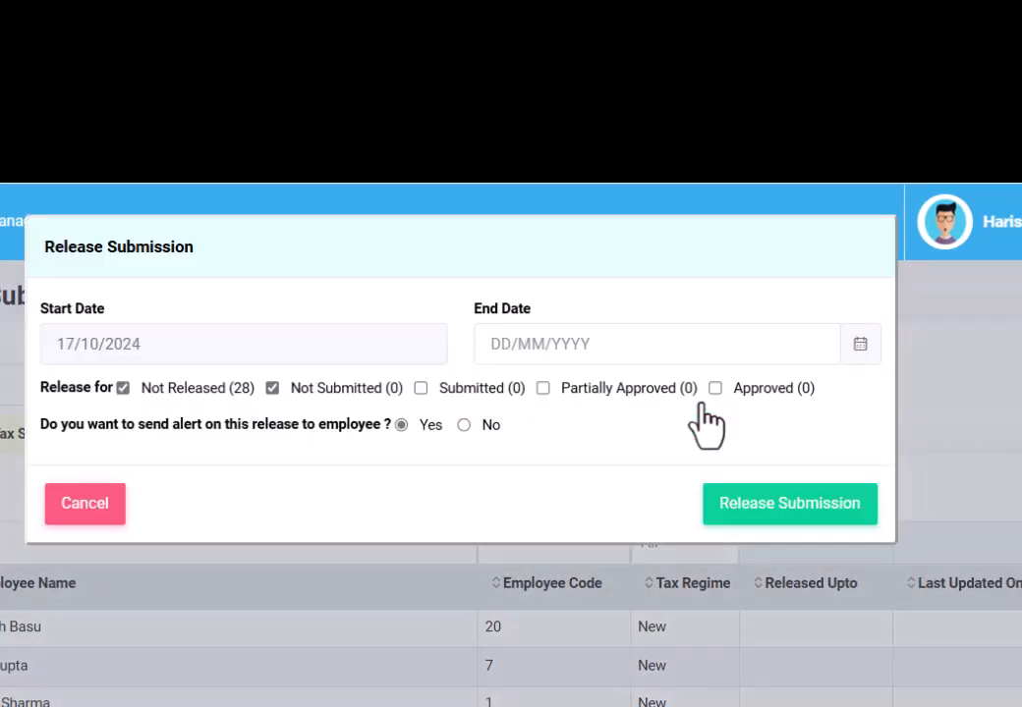
pyautogui.click(522, 344)
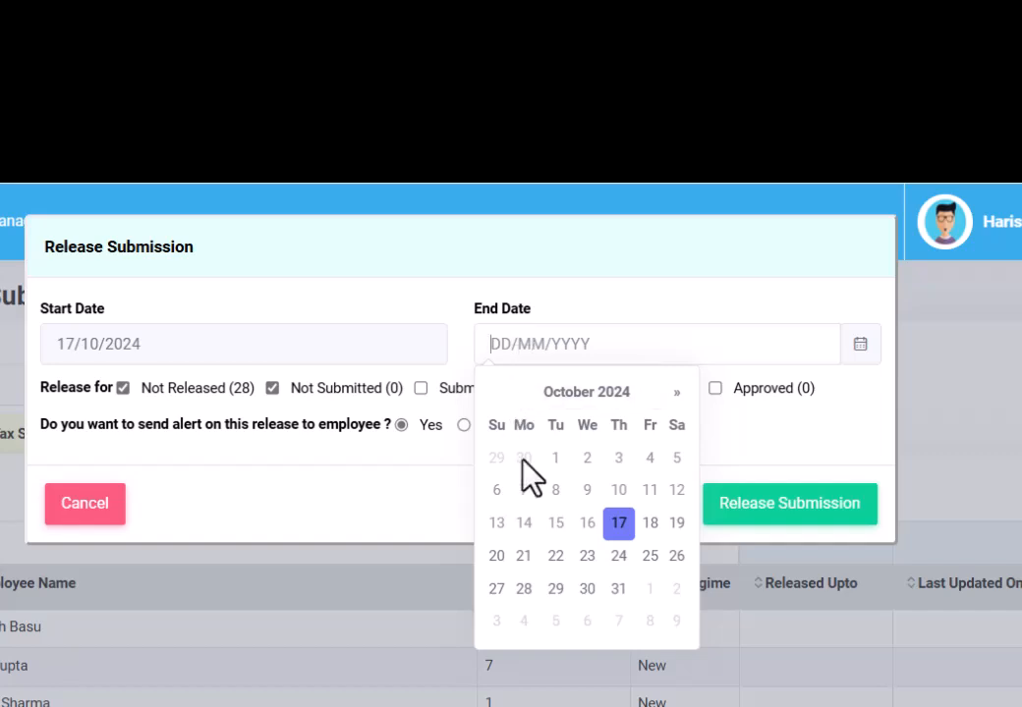
pyautogui.click(618, 558)
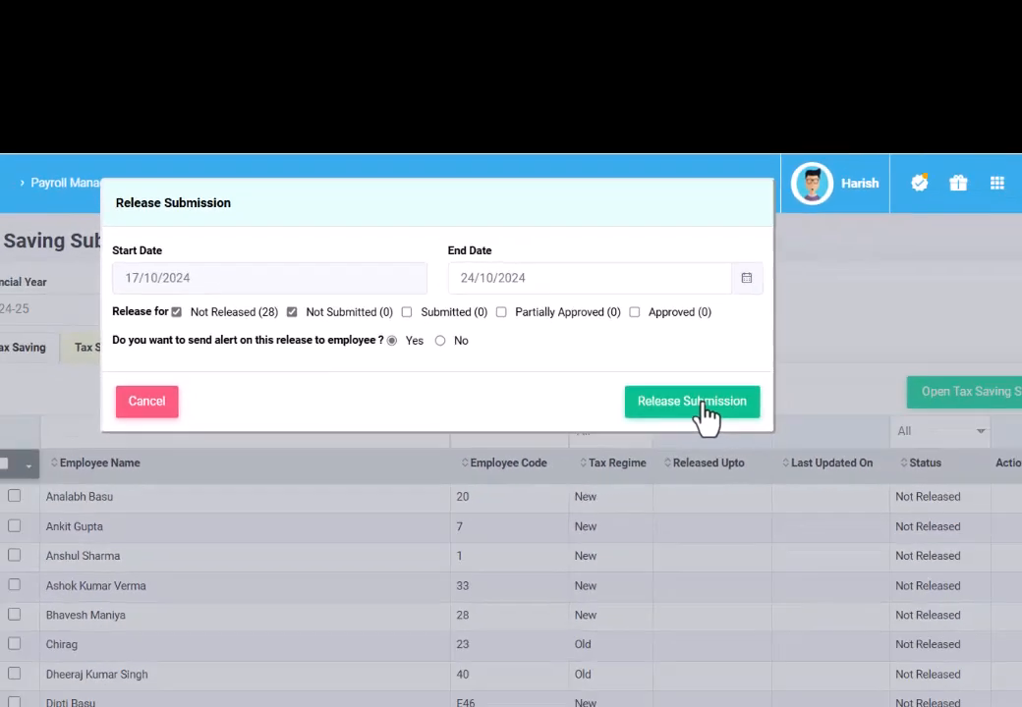
pyautogui.click(802, 509)
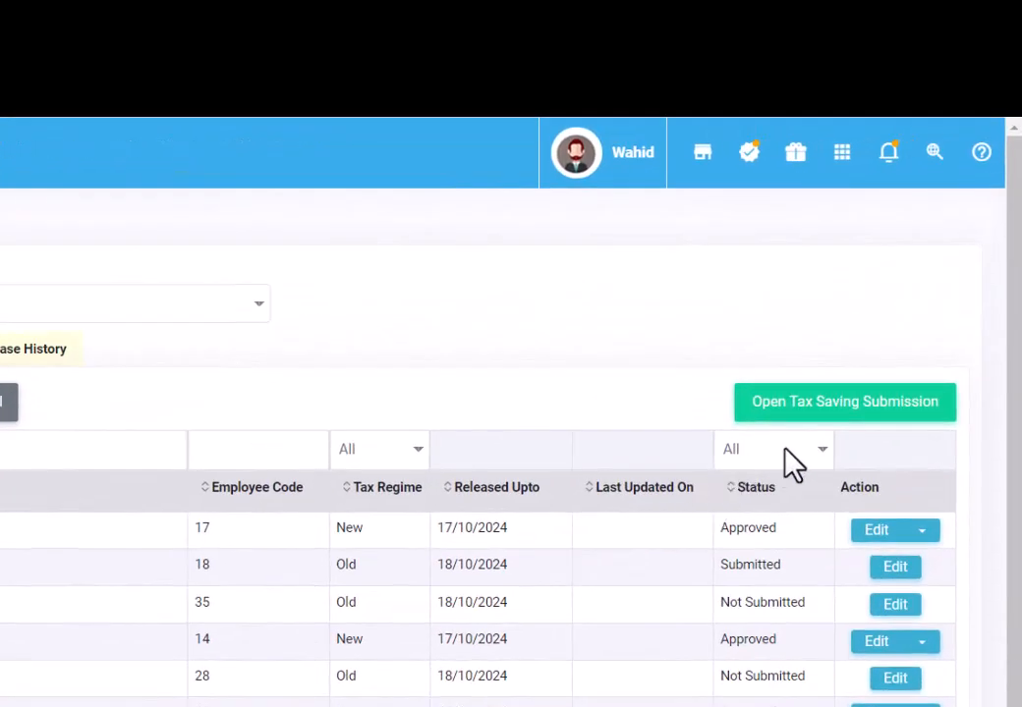
# Step: Set the Status column filter to Submitted
pyautogui.click(784, 450)
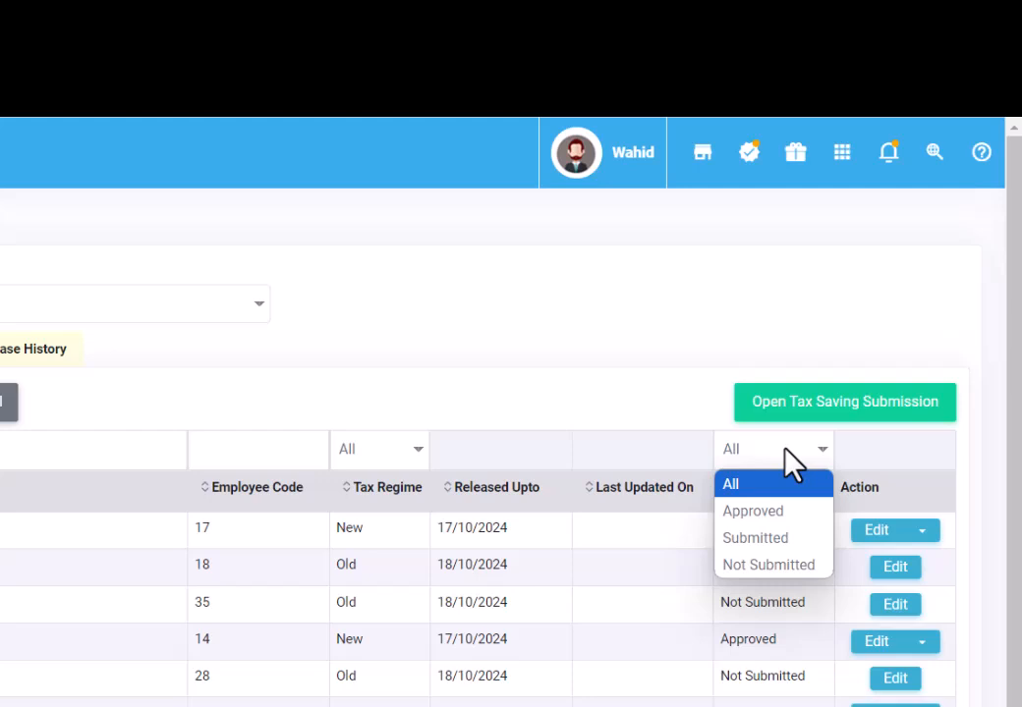
pyautogui.click(782, 540)
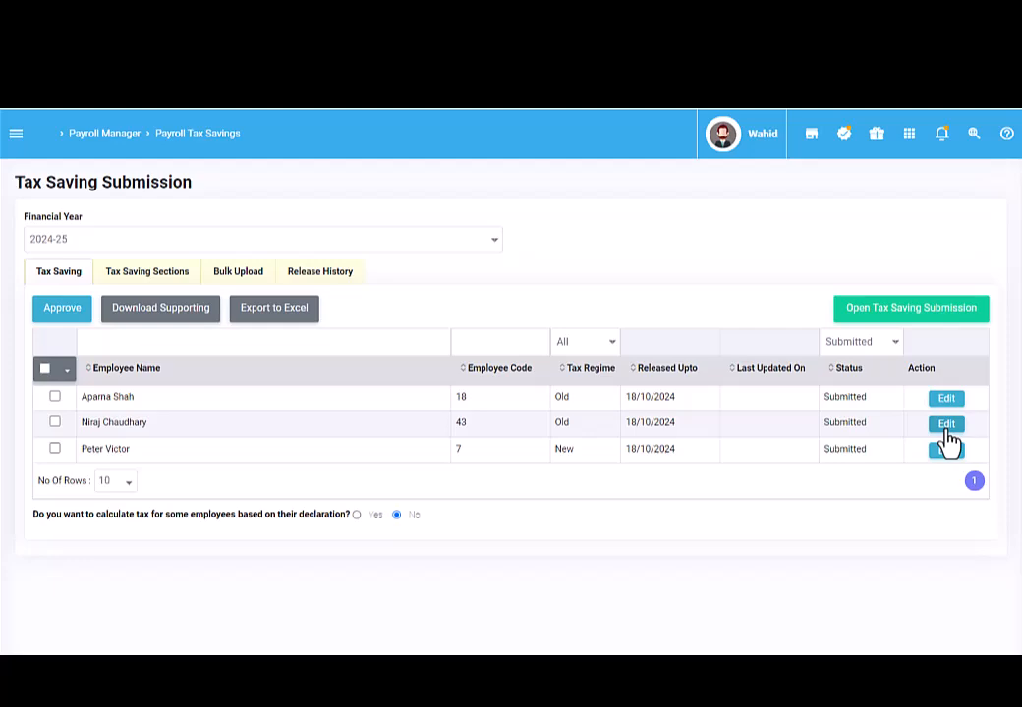
# Step: Bring up the second submitted employee's receipts and scroll through the proofs
pyautogui.click(947, 424)
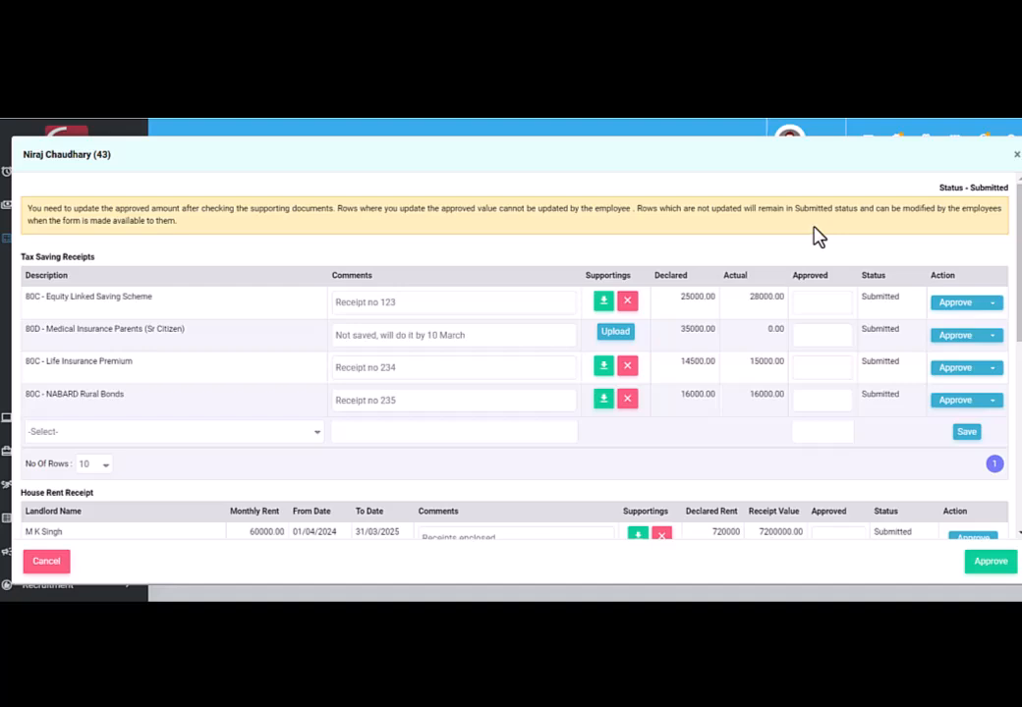
pyautogui.scroll(-1, 816, 235)
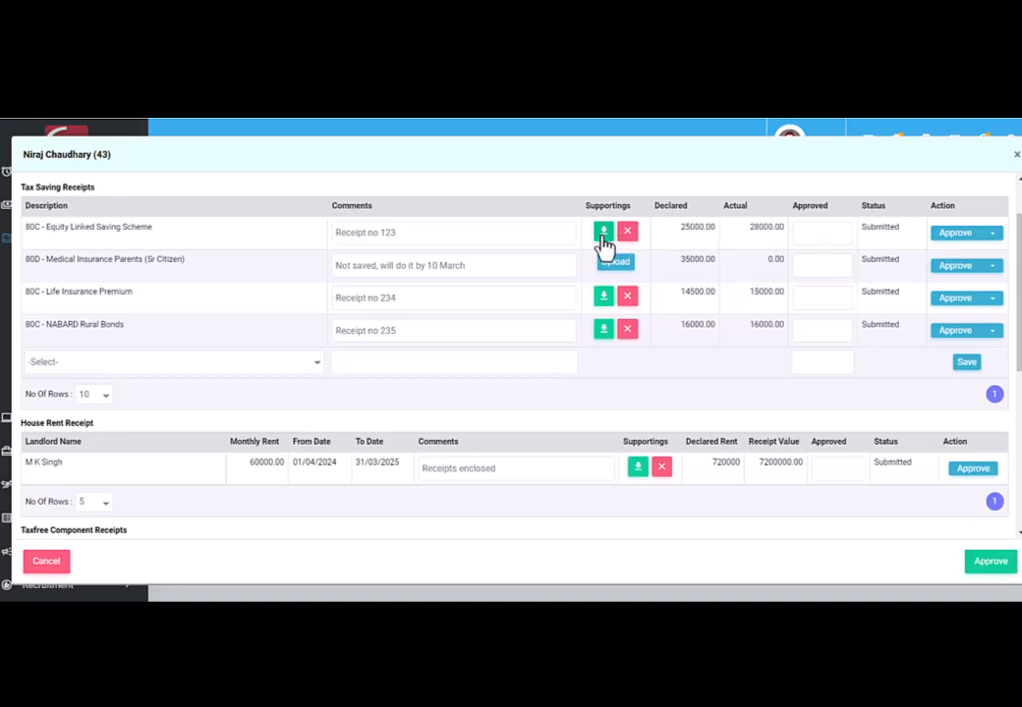
# Step: Approve 28000 for the Equity Linked Saving Scheme and review the insurance receipt comments
pyautogui.click(842, 232)
pyautogui.write('28000')
pyautogui.click(956, 234)
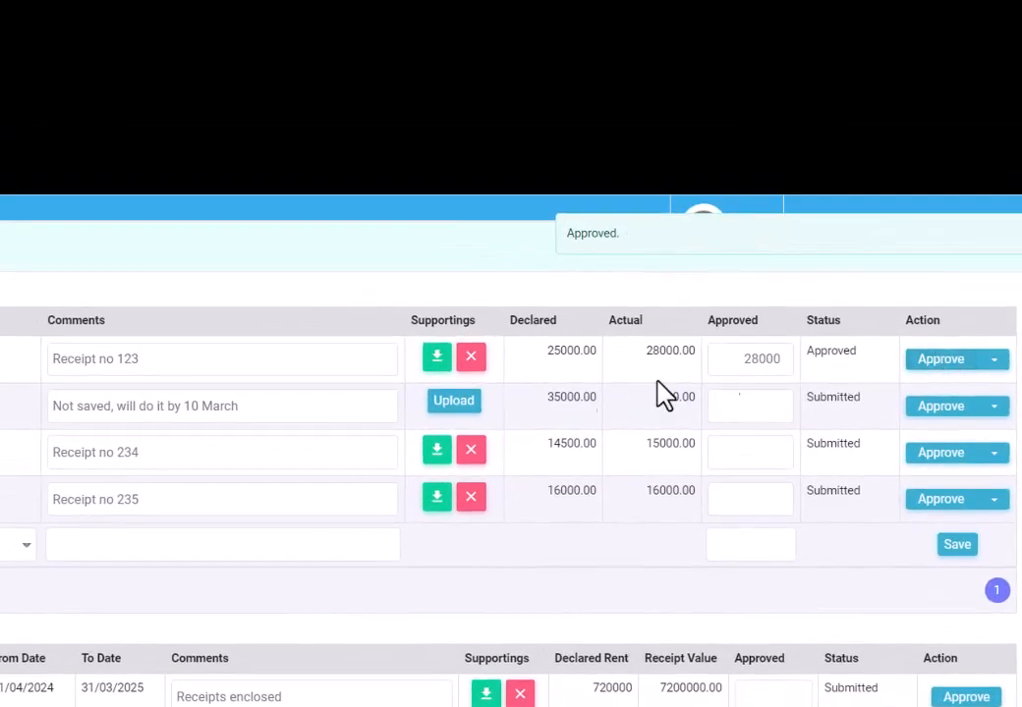
pyautogui.moveTo(55, 413); pyautogui.dragTo(253, 414)
pyautogui.click(326, 411)
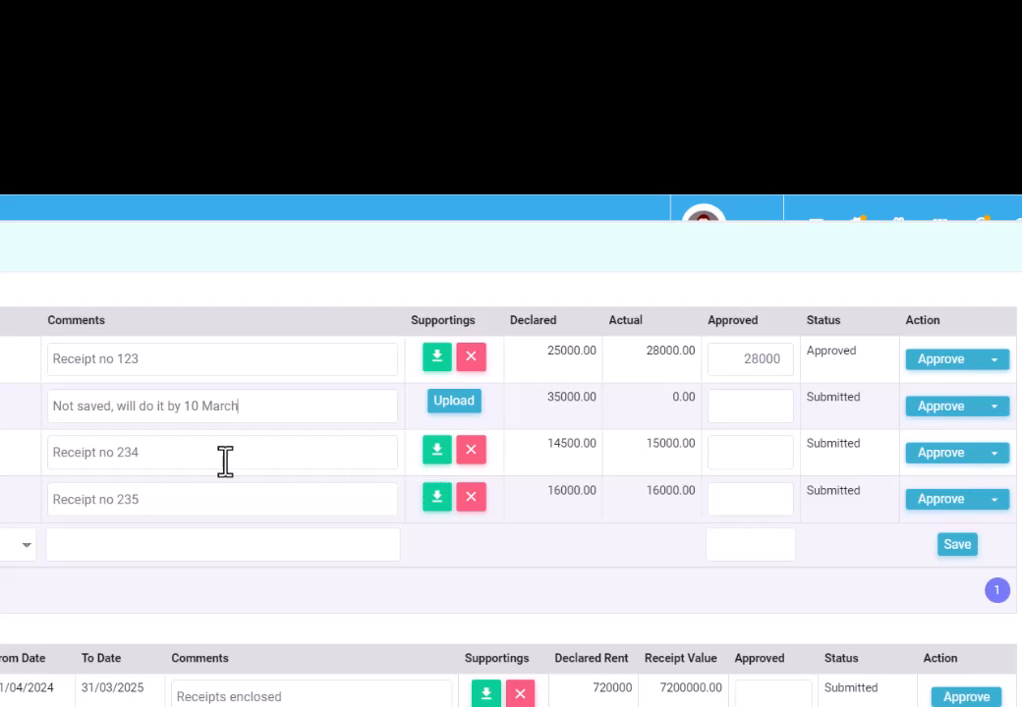
pyautogui.moveTo(50, 463); pyautogui.dragTo(159, 465)
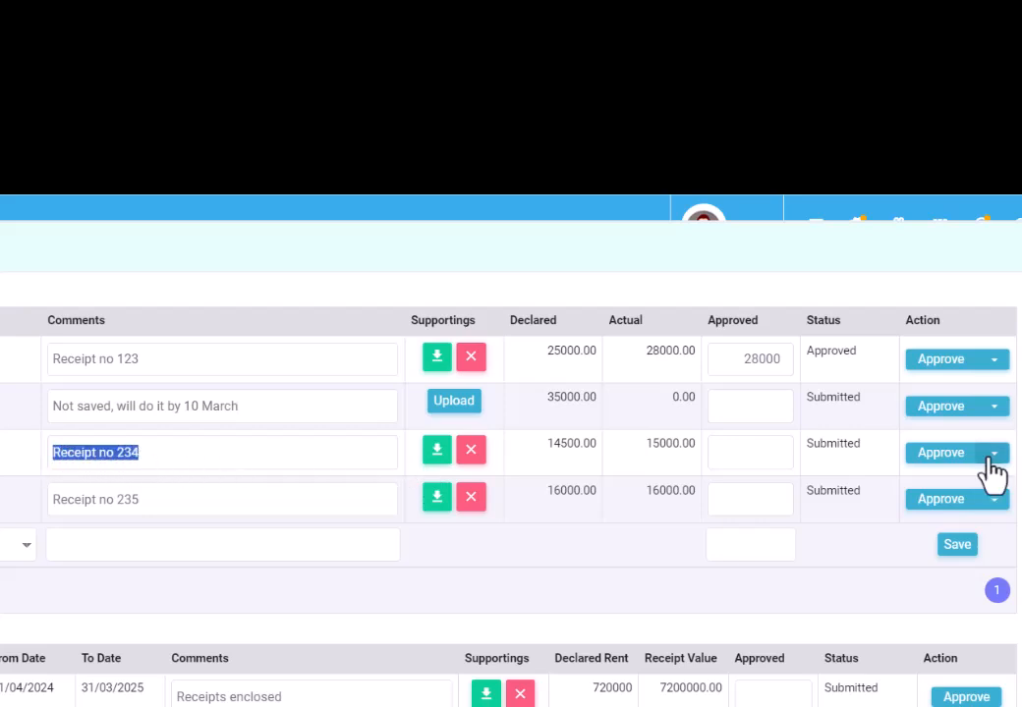
pyautogui.click(939, 461)
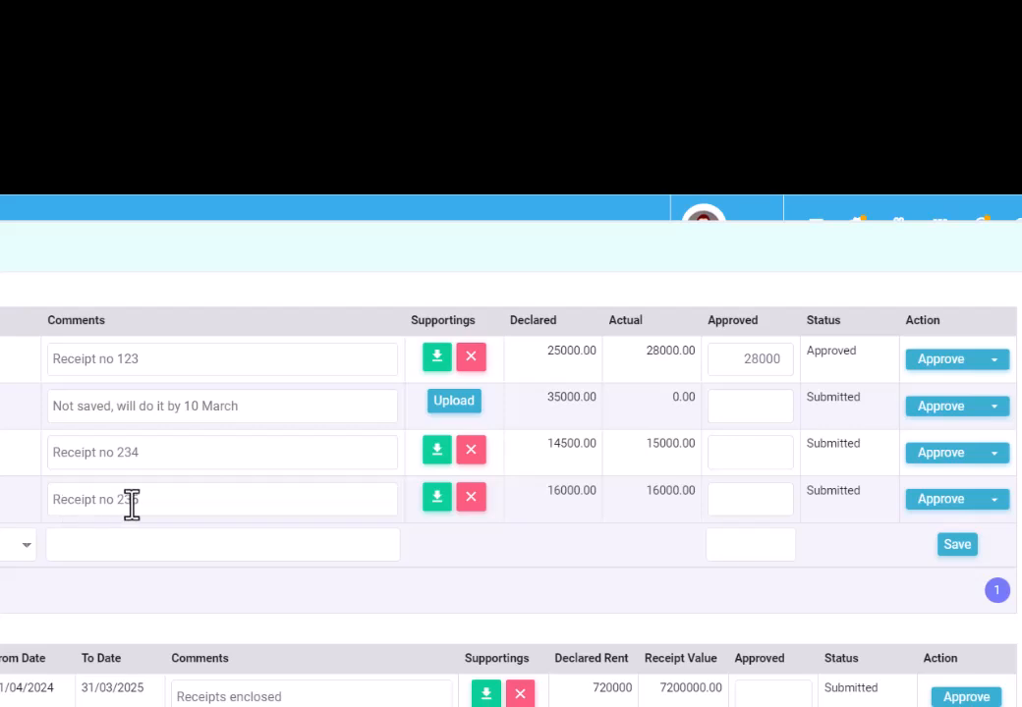
# Step: Approve 15000 for NABARD Rural Bonds and 720000 for the house rent receipt
pyautogui.click(759, 502)
pyautogui.write('15000')
pyautogui.click(932, 501)
pyautogui.scroll(-3, 737, 550)
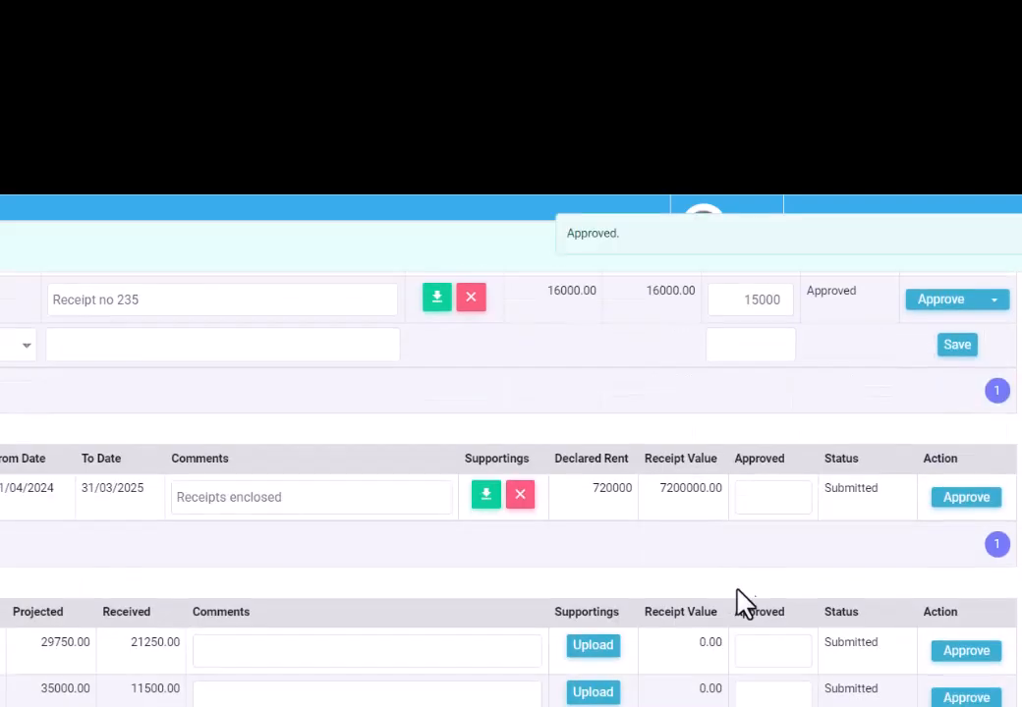
pyautogui.click(775, 499)
pyautogui.click(961, 459)
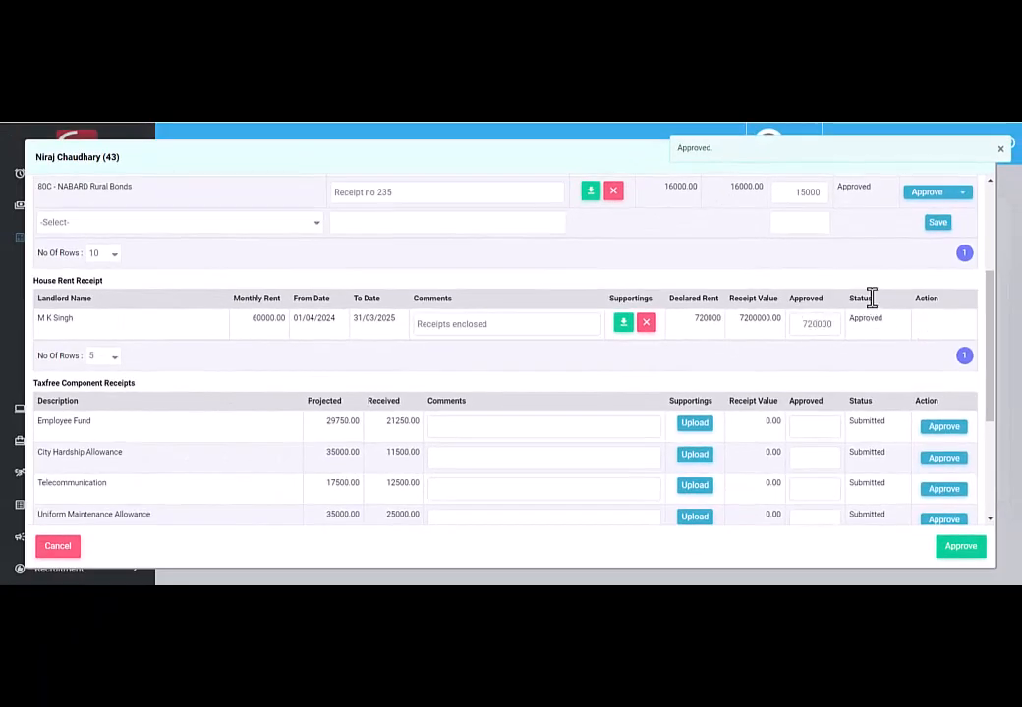
pyautogui.scroll(3, 862, 423)
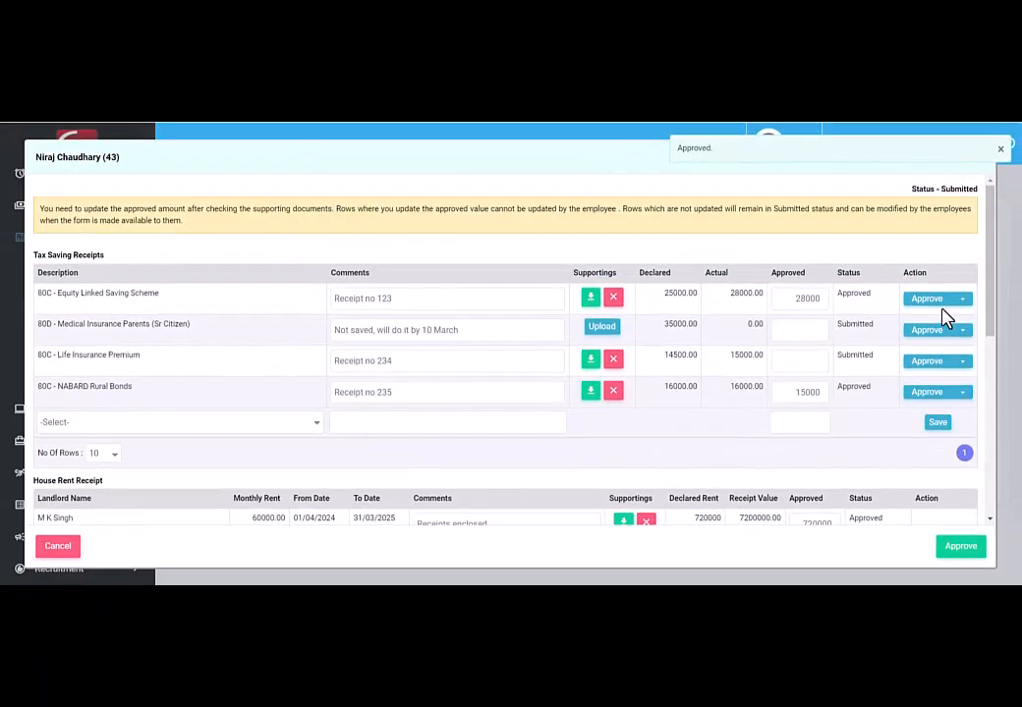
pyautogui.scroll(-1, 886, 347)
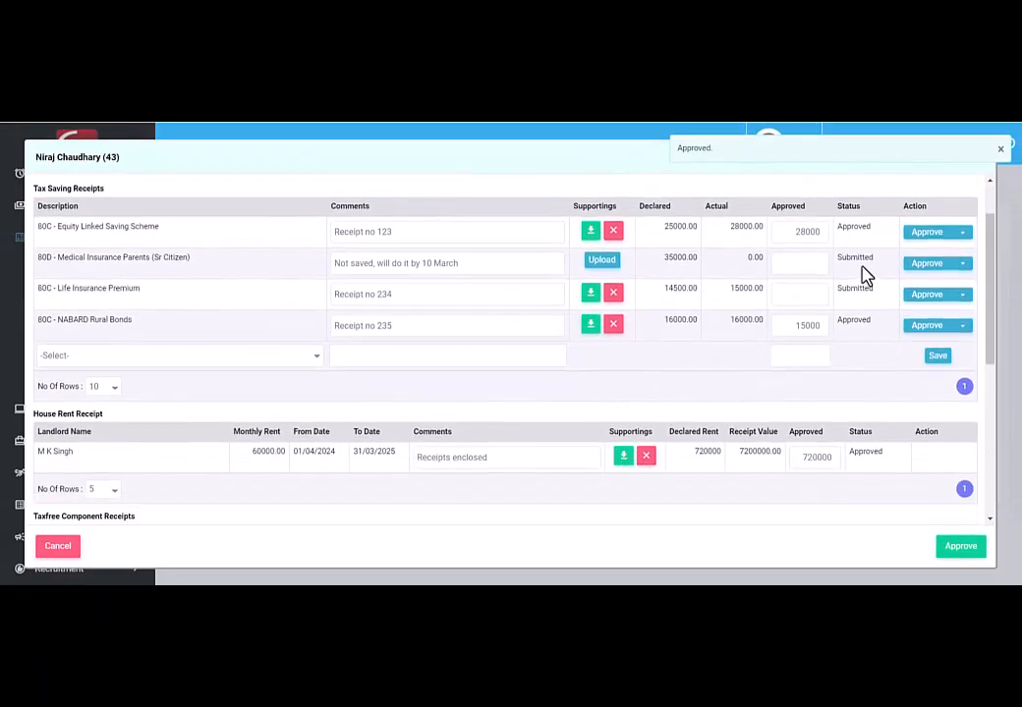
pyautogui.scroll(-3, 865, 274)
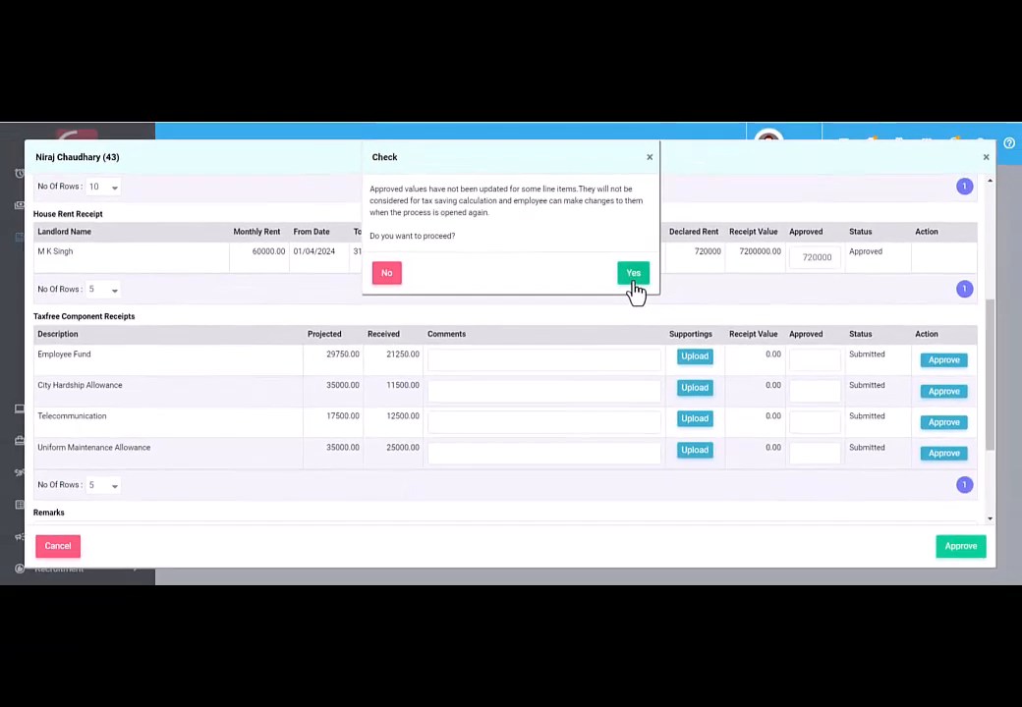
# Step: Confirm the approval even though some receipts have no approved amount
pyautogui.click(634, 274)
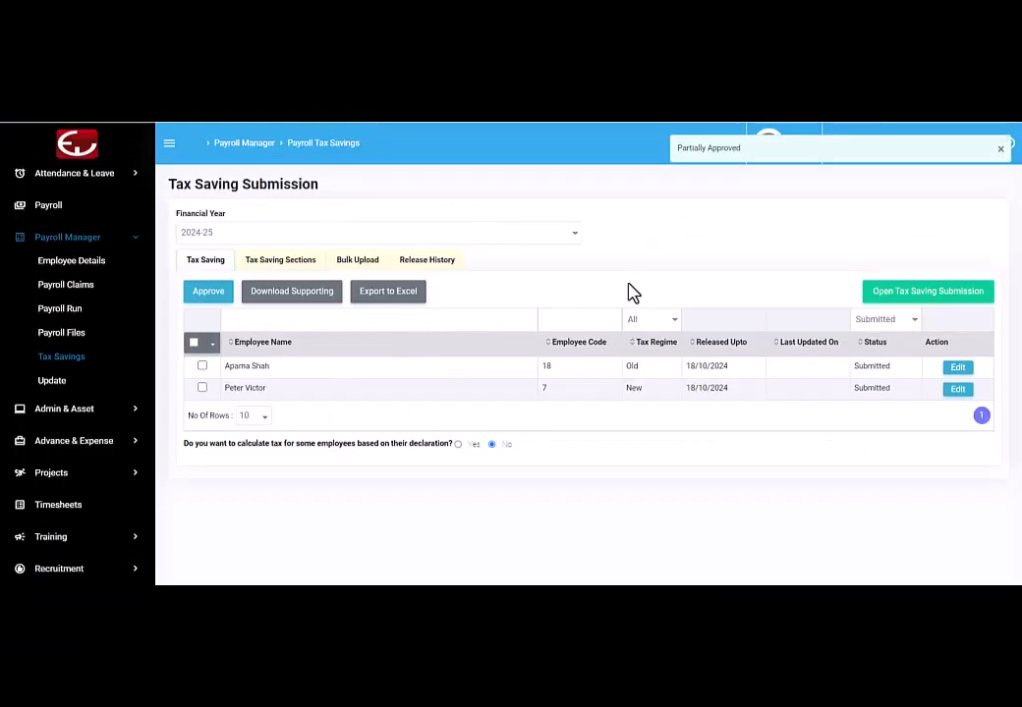
# Step: Filter the submission list by Partially Approved status to confirm the employee appears there
pyautogui.scroll(-1, 771, 258)
pyautogui.click(868, 245)
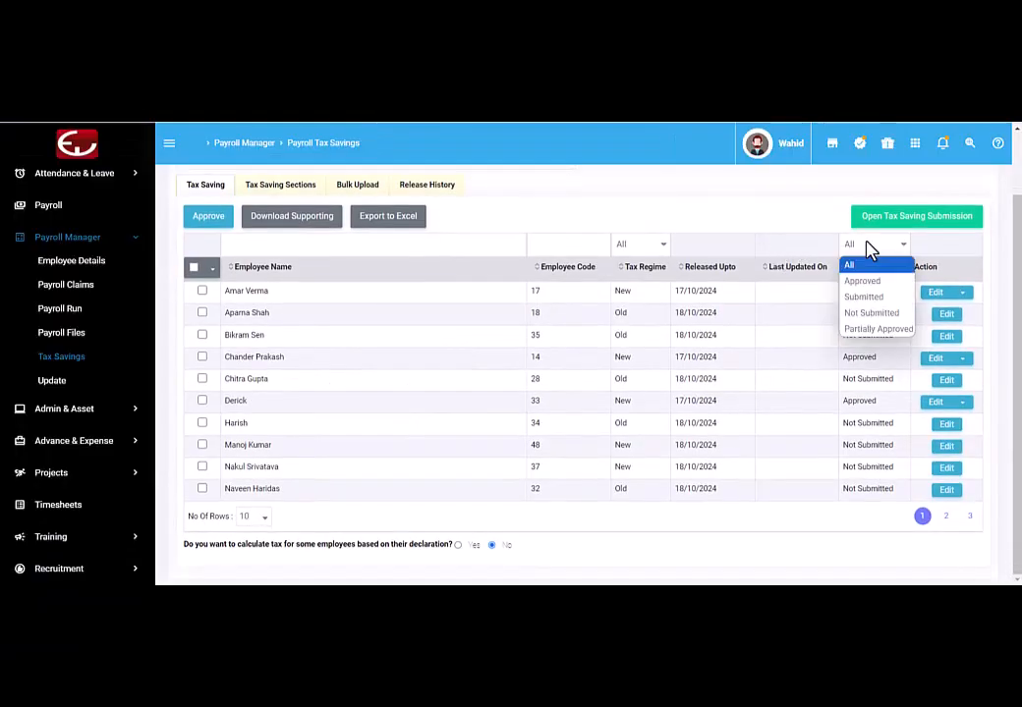
pyautogui.click(884, 330)
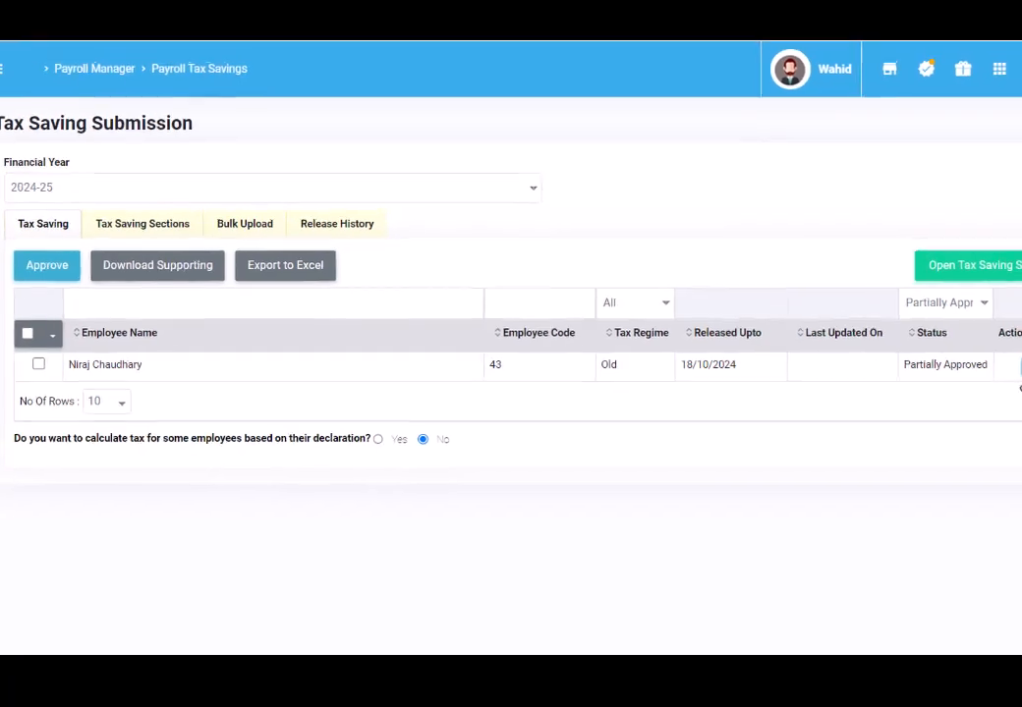
# Step: Filter the list to Submitted employees and select both of them
pyautogui.click(916, 320)
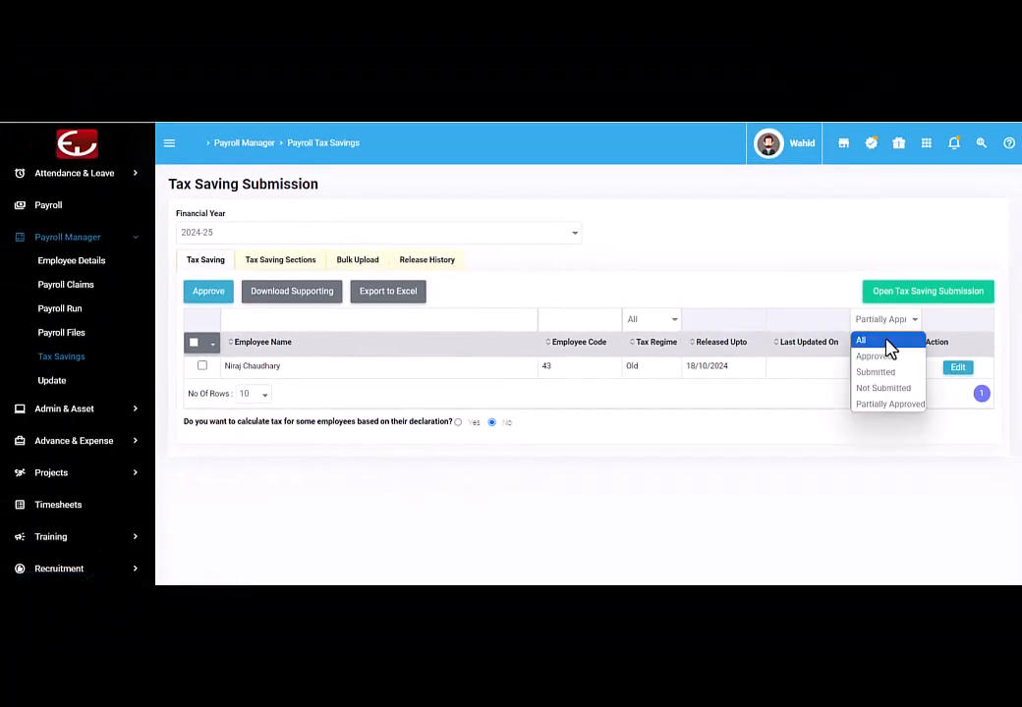
pyautogui.click(882, 374)
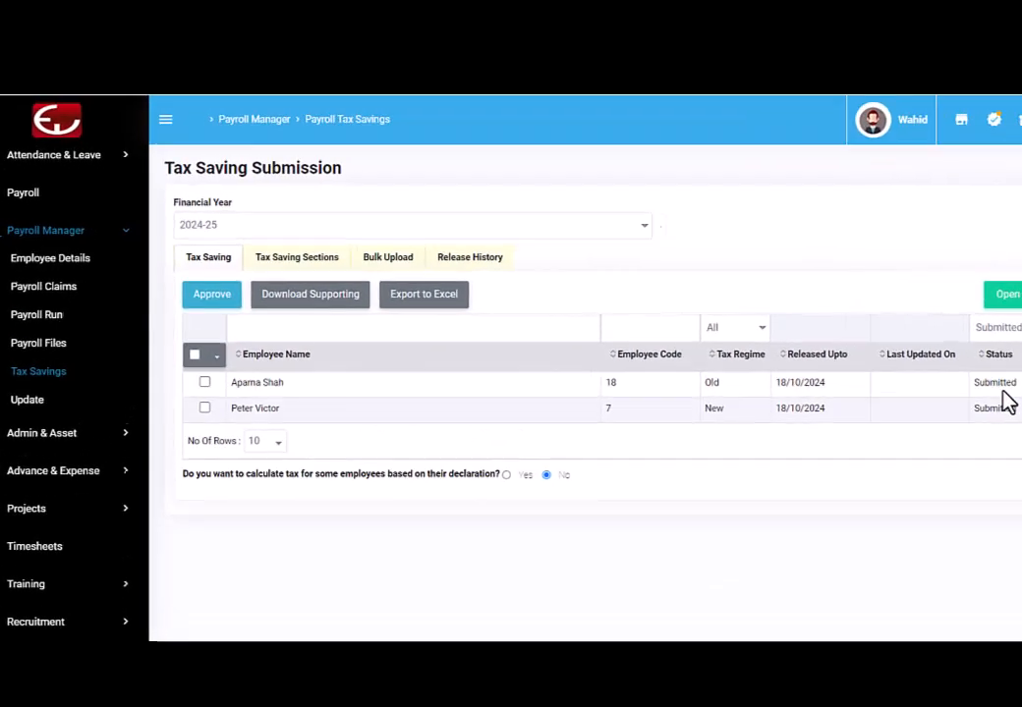
pyautogui.click(199, 430)
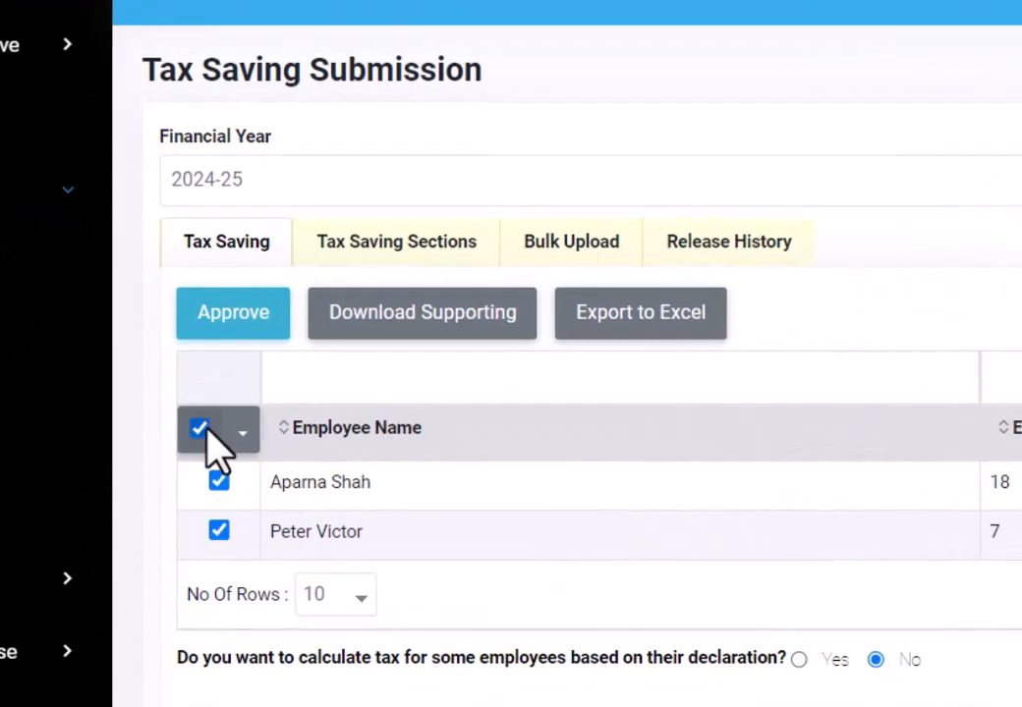